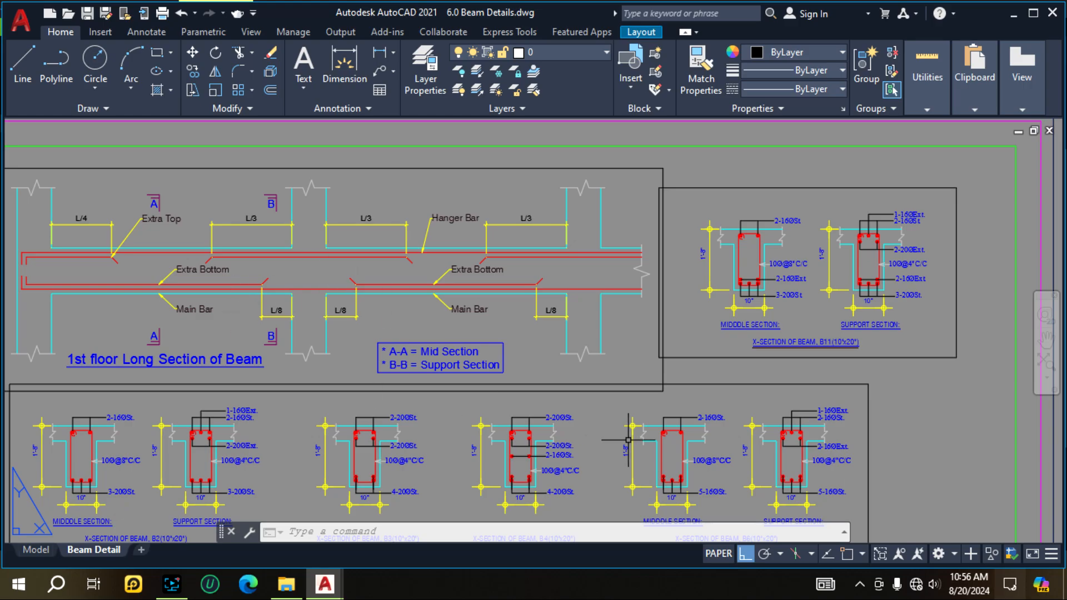
# Turn on Clean Screen to enlarge the drawing area of the Beam Detail layout.
pyautogui.click(1032, 554)
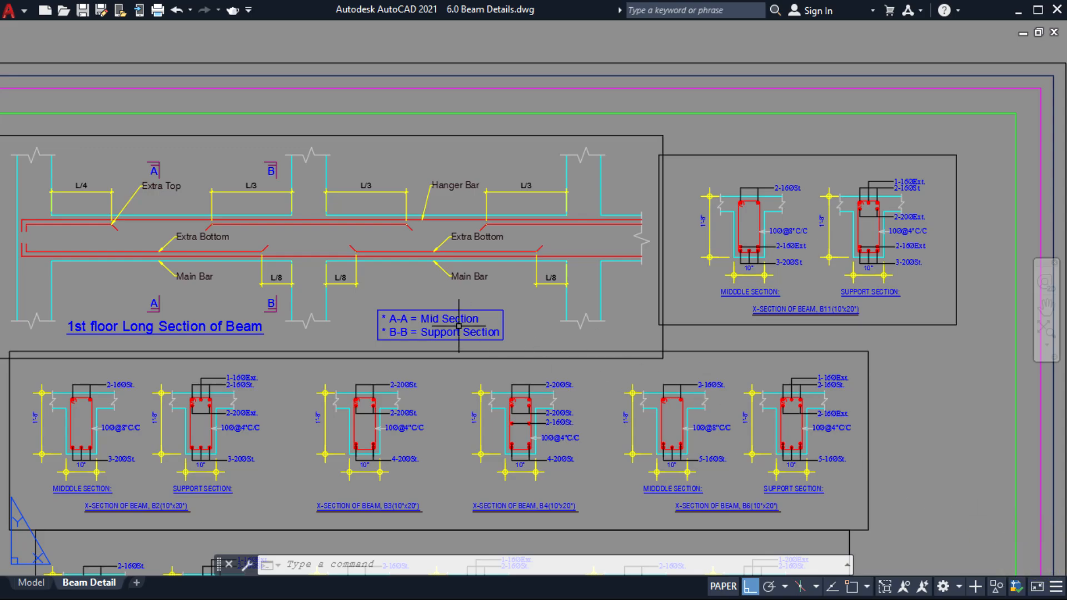
pyautogui.click(1047, 308)
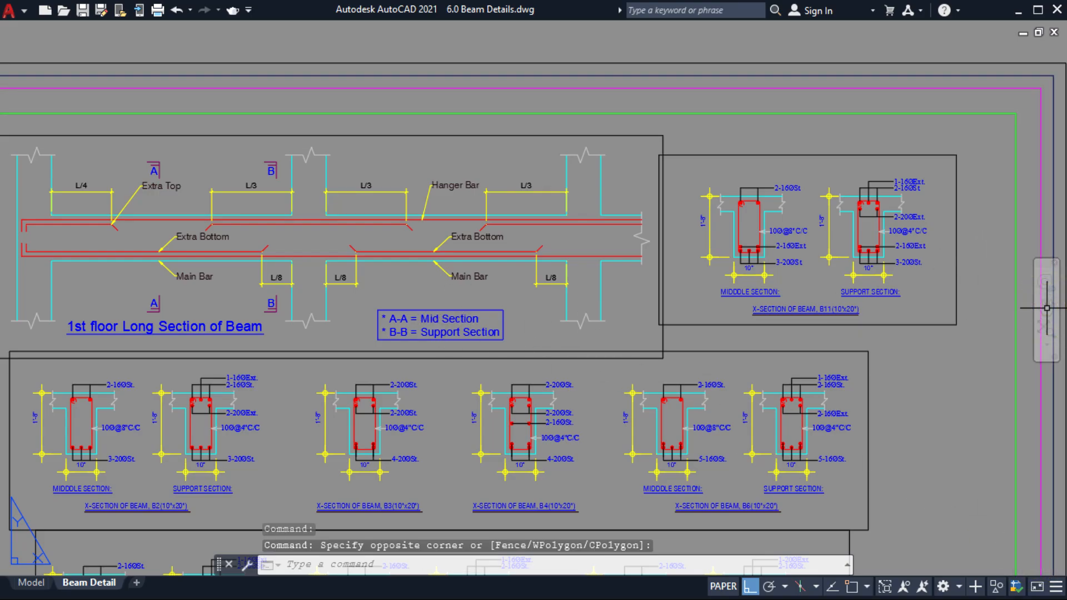
pyautogui.press('Escape')
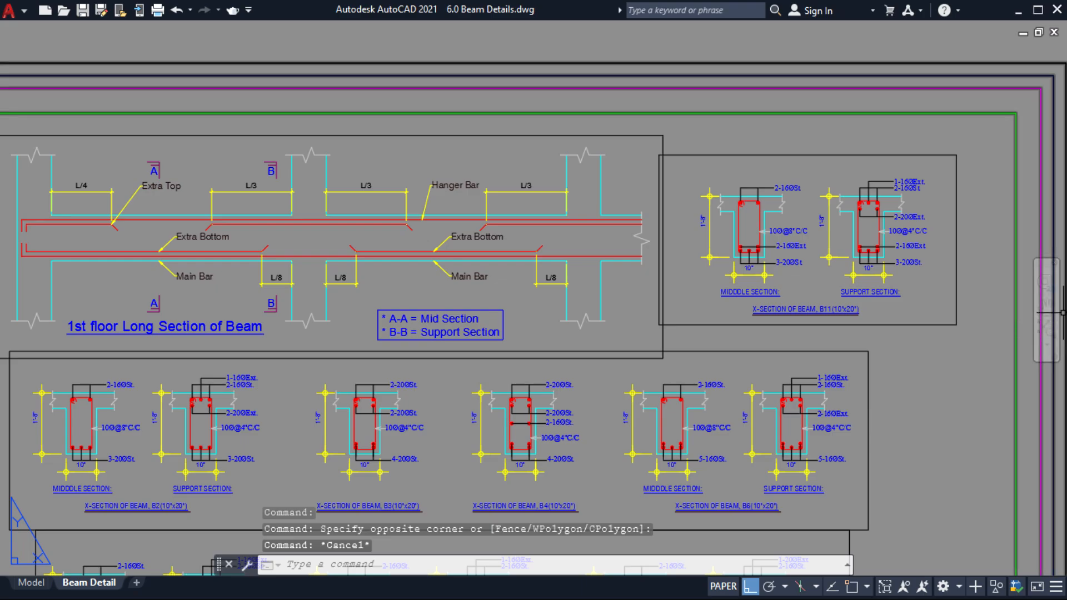
pyautogui.click(956, 239)
pyautogui.click(903, 46)
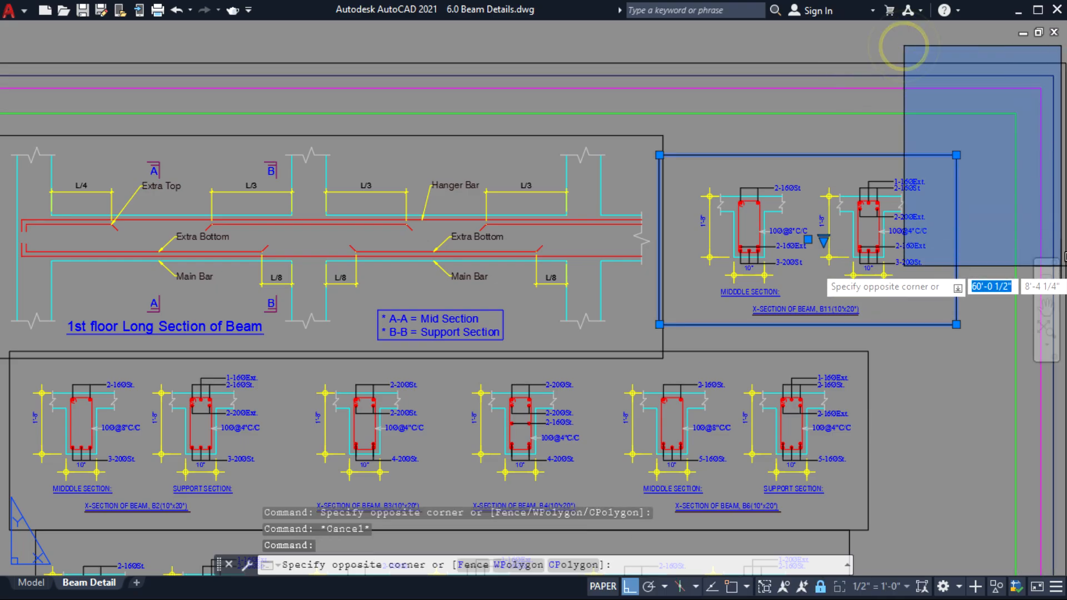
pyautogui.click(852, 271)
# Examine the 1st floor long section of the beam, including its main, hanger and extra bars and the L/3, L/4 and L/8 lengths.
pyautogui.write('p')
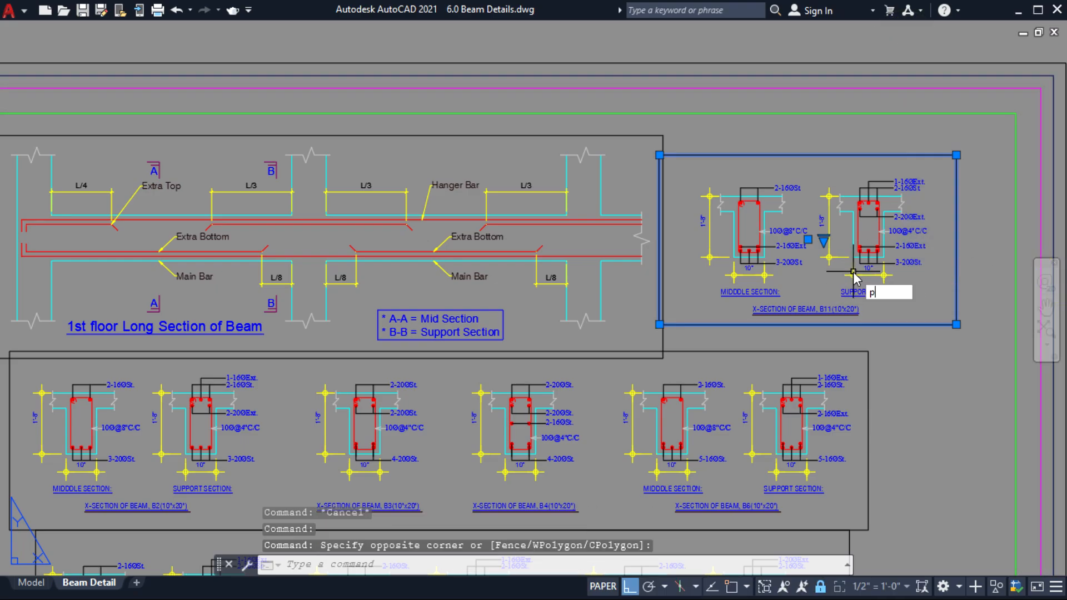
pyautogui.press('Return')
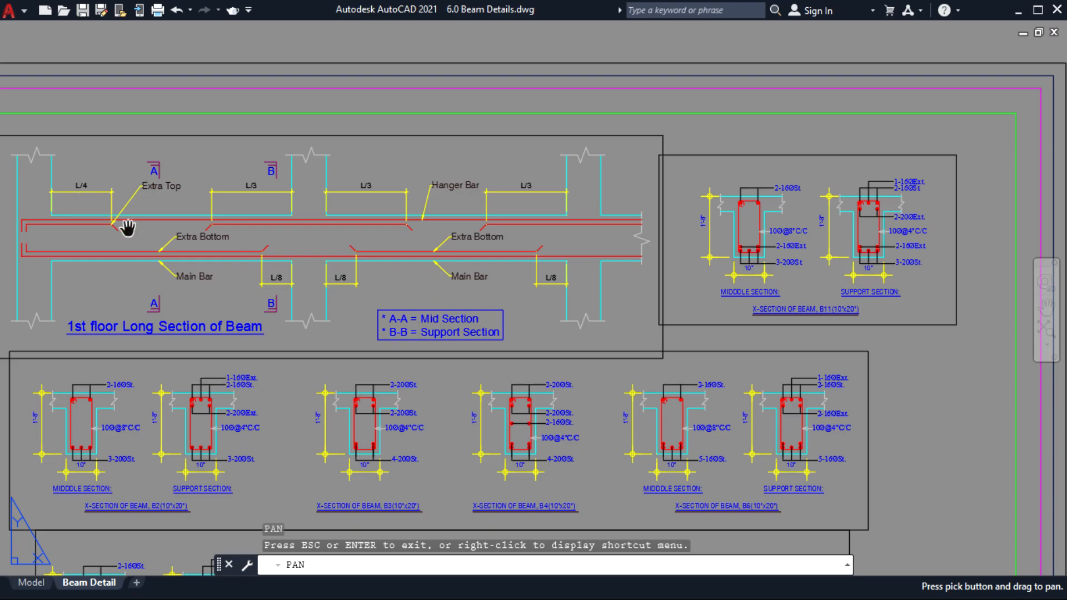
pyautogui.moveTo(126, 230)
pyautogui.mouseDown()
pyautogui.moveTo(166, 243)
pyautogui.moveTo(255, 243)
pyautogui.moveTo(238, 219)
pyautogui.mouseUp()
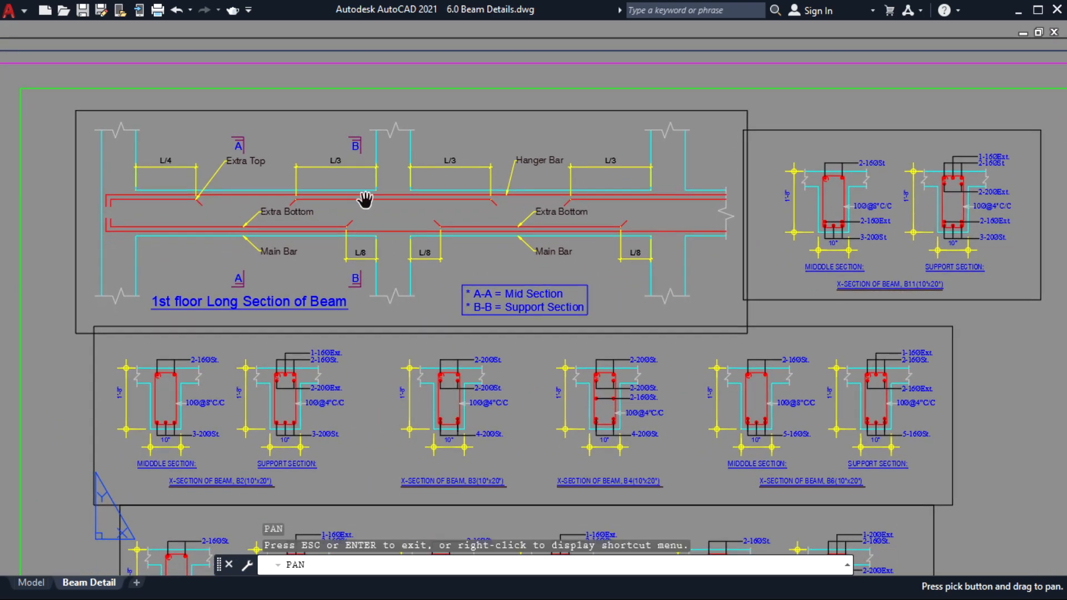
pyautogui.moveTo(185, 187); pyautogui.dragTo(238, 214)
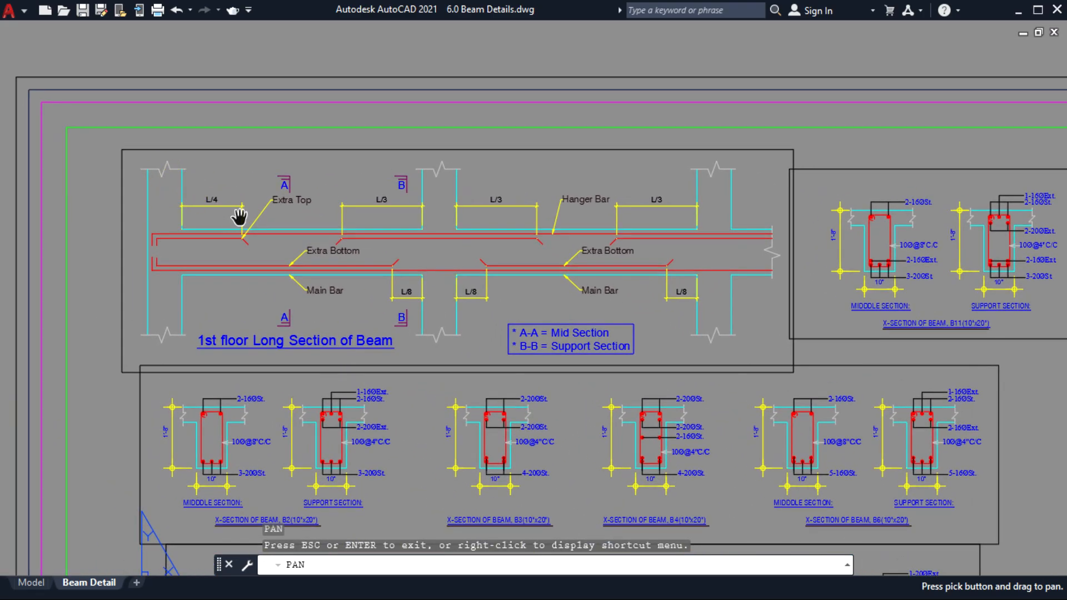
pyautogui.scroll(4, 222, 225)
pyautogui.scroll(-2, 200, 228)
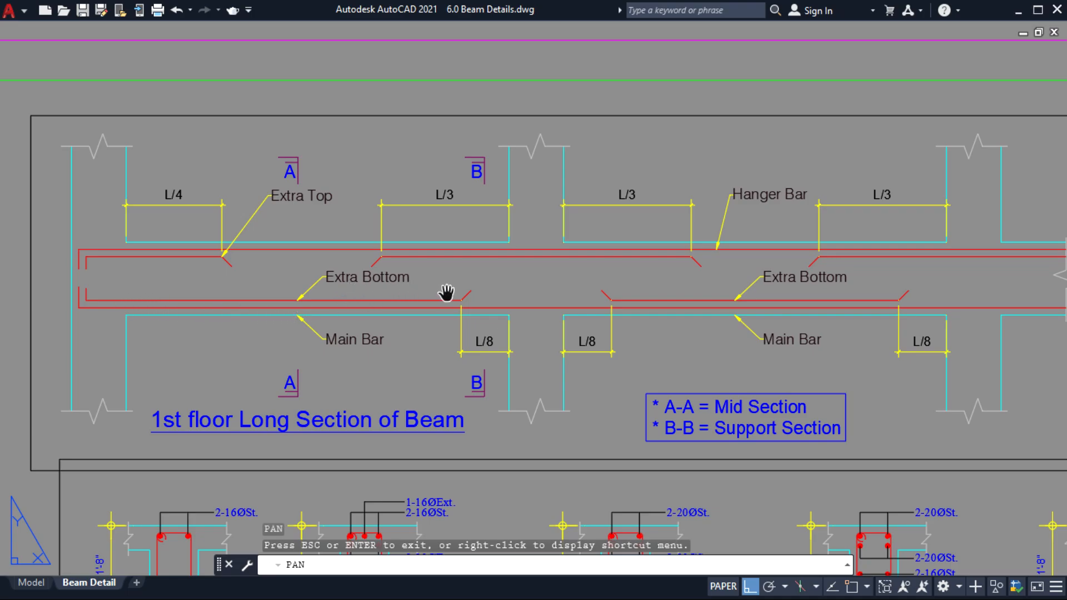
pyautogui.moveTo(488, 298)
pyautogui.mouseDown()
pyautogui.moveTo(397, 284)
pyautogui.moveTo(401, 301)
pyautogui.mouseUp()
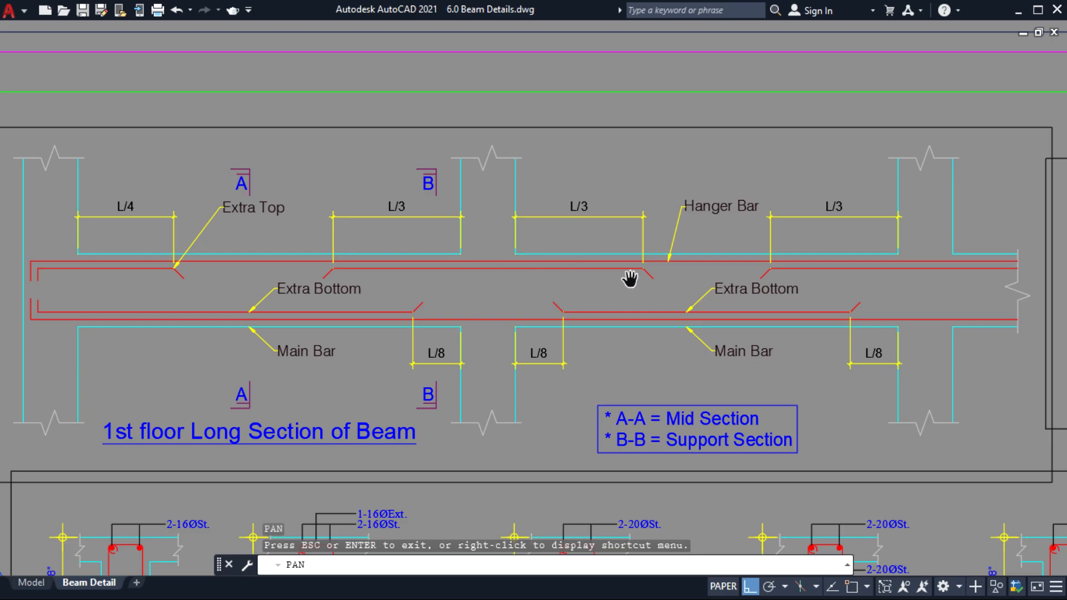
pyautogui.moveTo(634, 285); pyautogui.dragTo(528, 288)
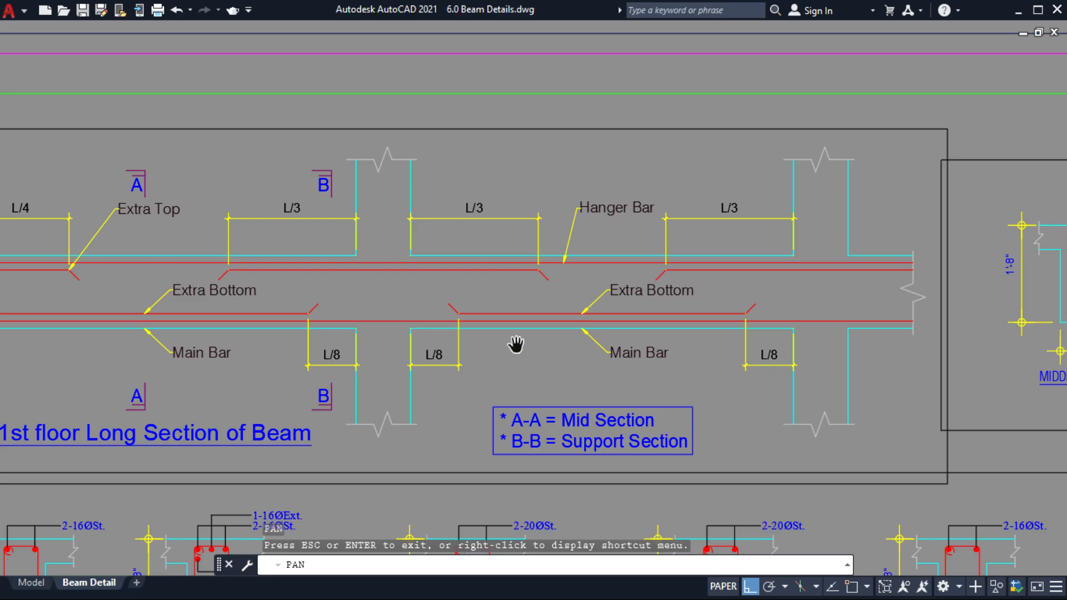
# Examine the middle and support cross-sections of beam B2 (10"x20"), including bar sizes and stirrup spacing.
pyautogui.moveTo(436, 372)
pyautogui.mouseDown()
pyautogui.moveTo(470, 338)
pyautogui.moveTo(526, 221)
pyautogui.moveTo(551, 206)
pyautogui.mouseUp()
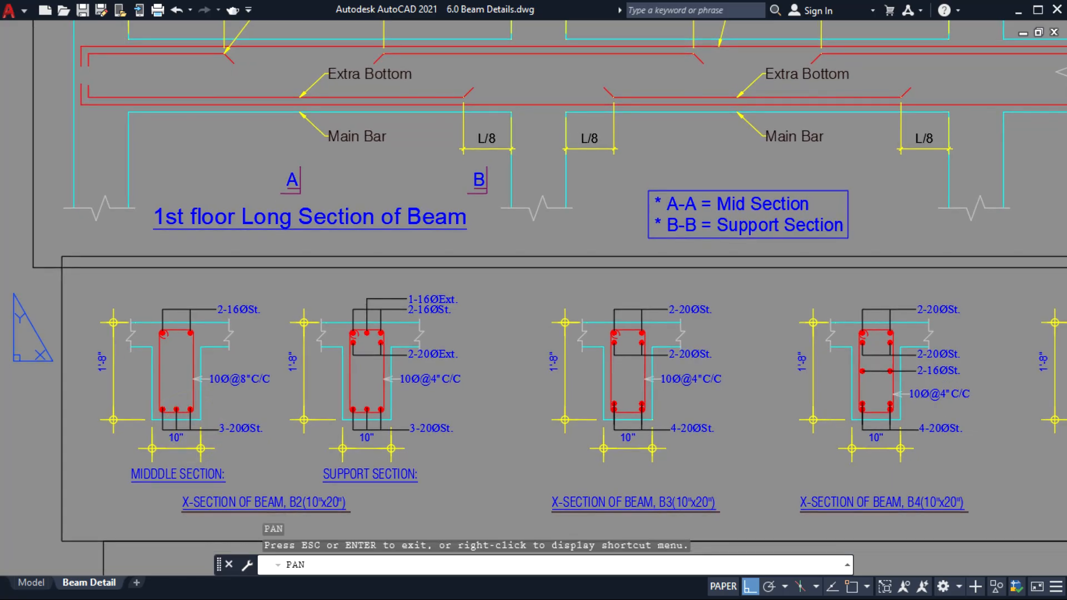
pyautogui.scroll(3, 197, 389)
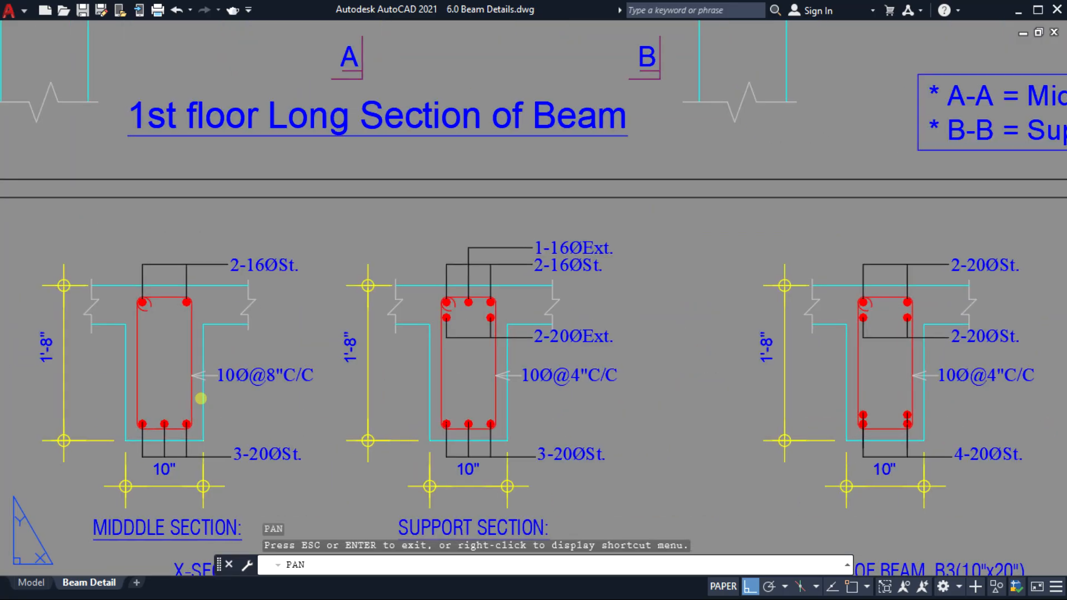
pyautogui.moveTo(199, 396); pyautogui.dragTo(222, 376)
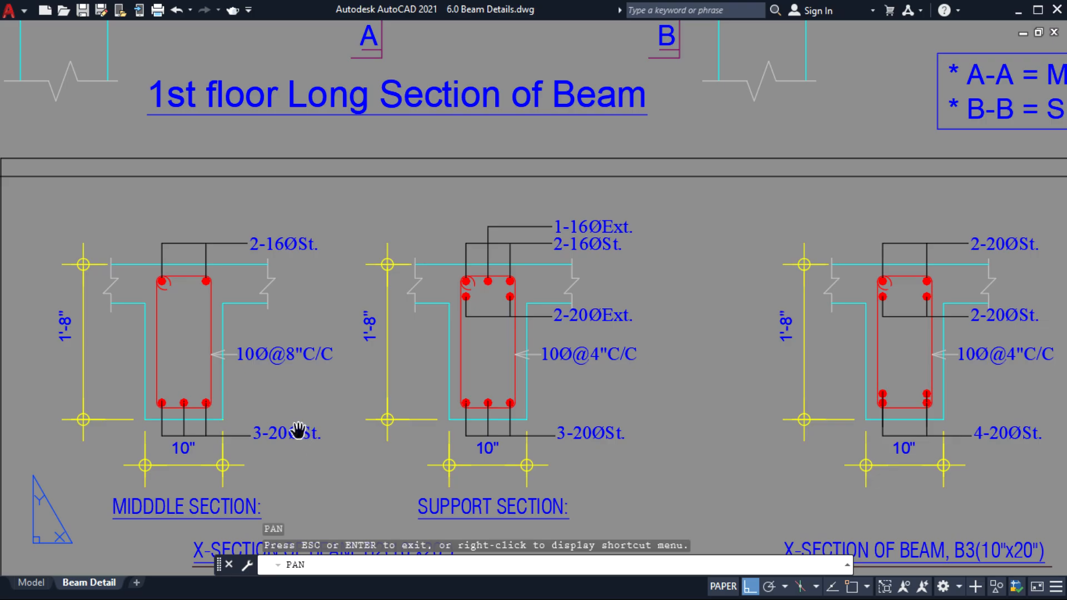
pyautogui.moveTo(533, 381)
pyautogui.mouseDown()
pyautogui.moveTo(436, 429)
pyautogui.moveTo(375, 423)
pyautogui.mouseUp()
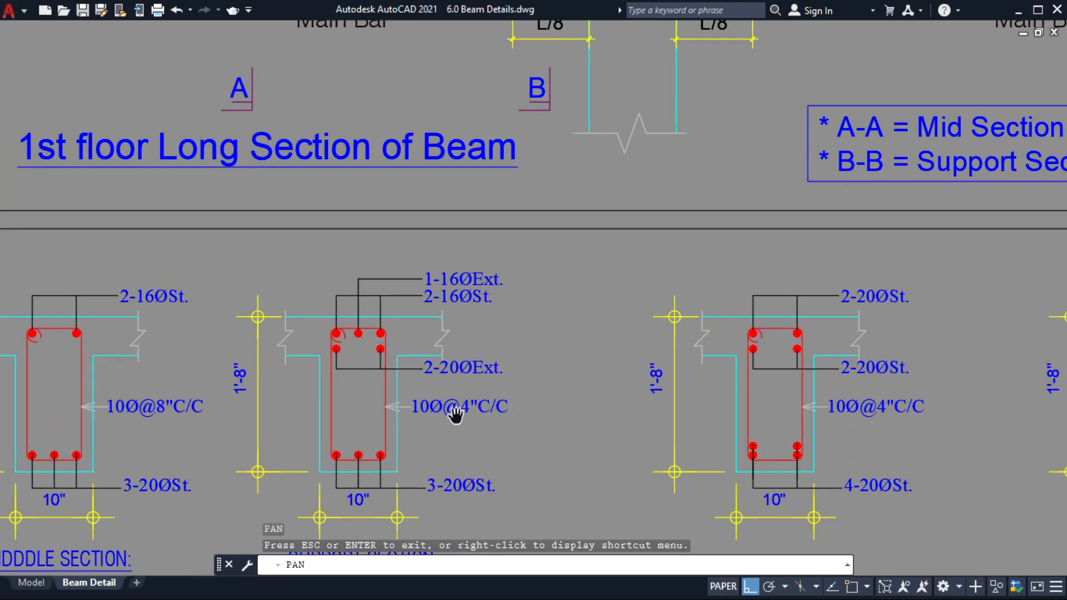
pyautogui.moveTo(539, 417)
pyautogui.mouseDown()
pyautogui.moveTo(432, 416)
pyautogui.moveTo(476, 415)
pyautogui.mouseUp()
pyautogui.scroll(-3, 534, 376)
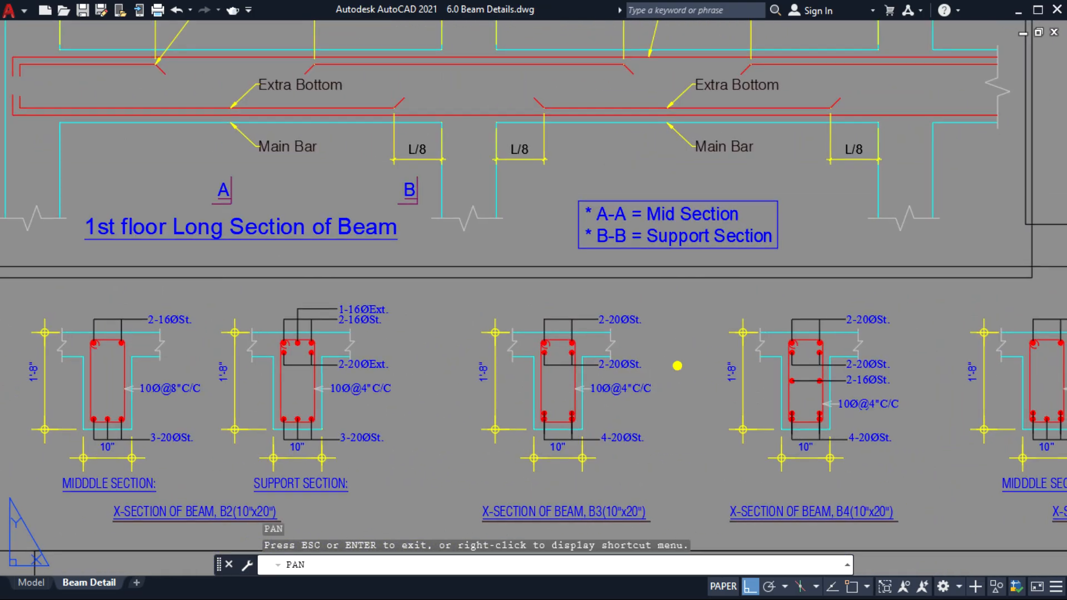
# Review the reinforcement in the cross-sections of beams B3, B4, B6 and B11.
pyautogui.scroll(4, 676, 365)
pyautogui.moveTo(848, 328)
pyautogui.mouseDown()
pyautogui.moveTo(730, 360)
pyautogui.moveTo(316, 410)
pyautogui.moveTo(358, 255)
pyautogui.moveTo(383, 215)
pyautogui.mouseUp()
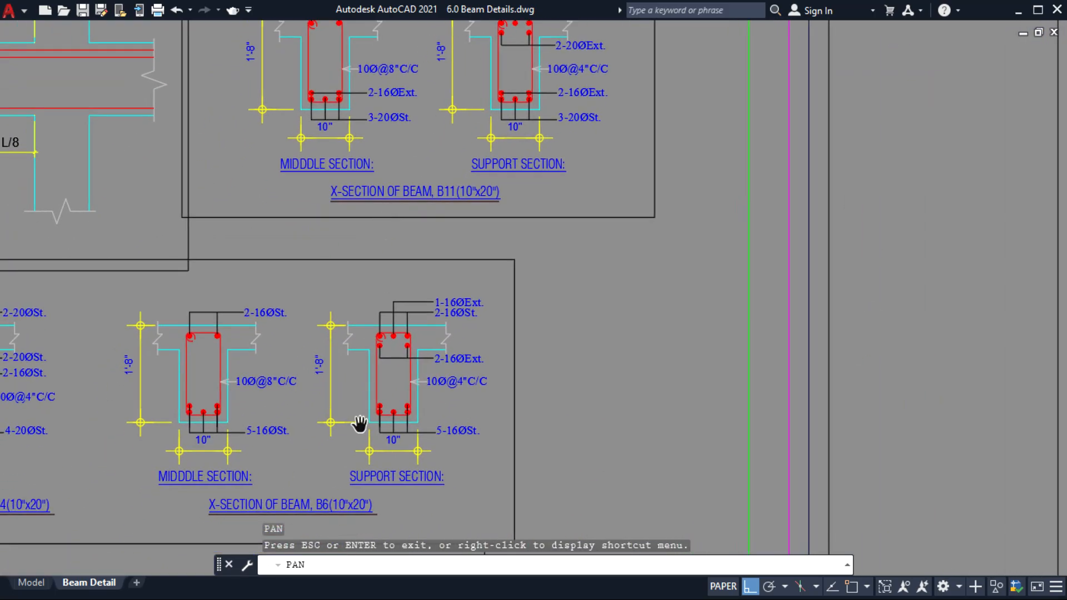
pyautogui.moveTo(360, 433)
pyautogui.mouseDown()
pyautogui.moveTo(373, 400)
pyautogui.moveTo(438, 449)
pyautogui.moveTo(583, 464)
pyautogui.mouseUp()
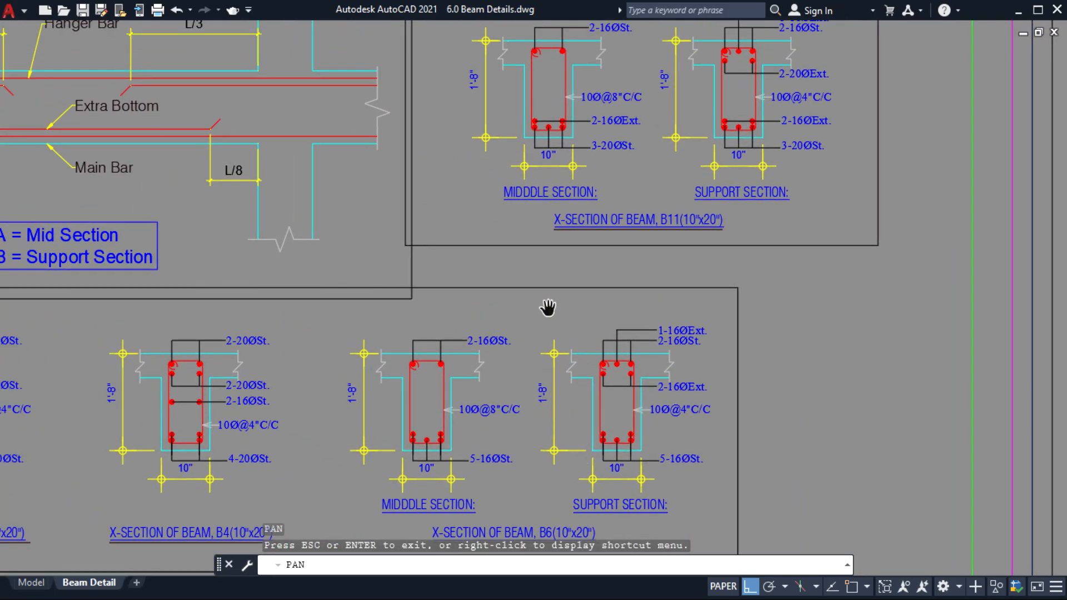
pyautogui.moveTo(548, 307); pyautogui.dragTo(637, 445)
pyautogui.moveTo(697, 424)
pyautogui.mouseDown()
pyautogui.moveTo(328, 424)
pyautogui.moveTo(366, 412)
pyautogui.moveTo(491, 313)
pyautogui.mouseUp()
pyautogui.scroll(-1, 356, 412)
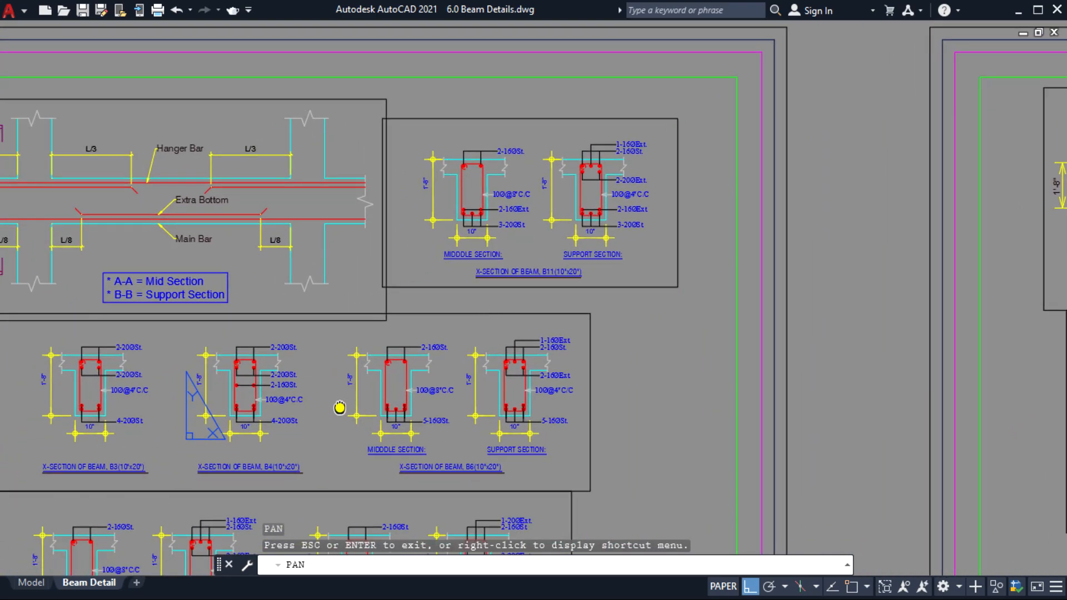
pyautogui.moveTo(340, 408)
pyautogui.mouseDown()
pyautogui.moveTo(434, 380)
pyautogui.moveTo(493, 377)
pyautogui.mouseUp()
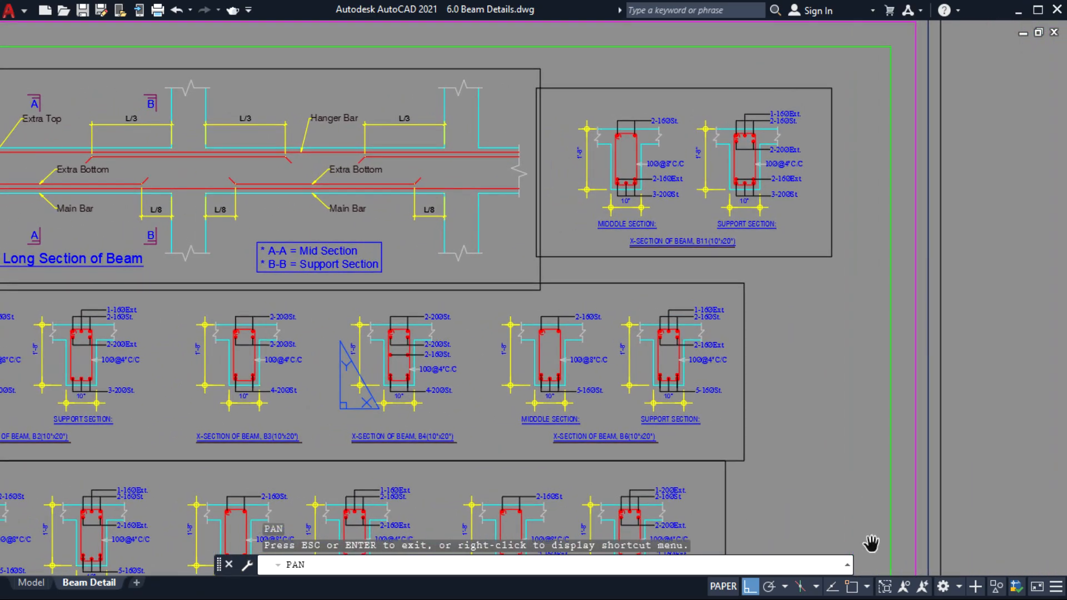
# End the Pan command and turn off Clean Screen to restore the full interface.
pyautogui.click(1045, 588)
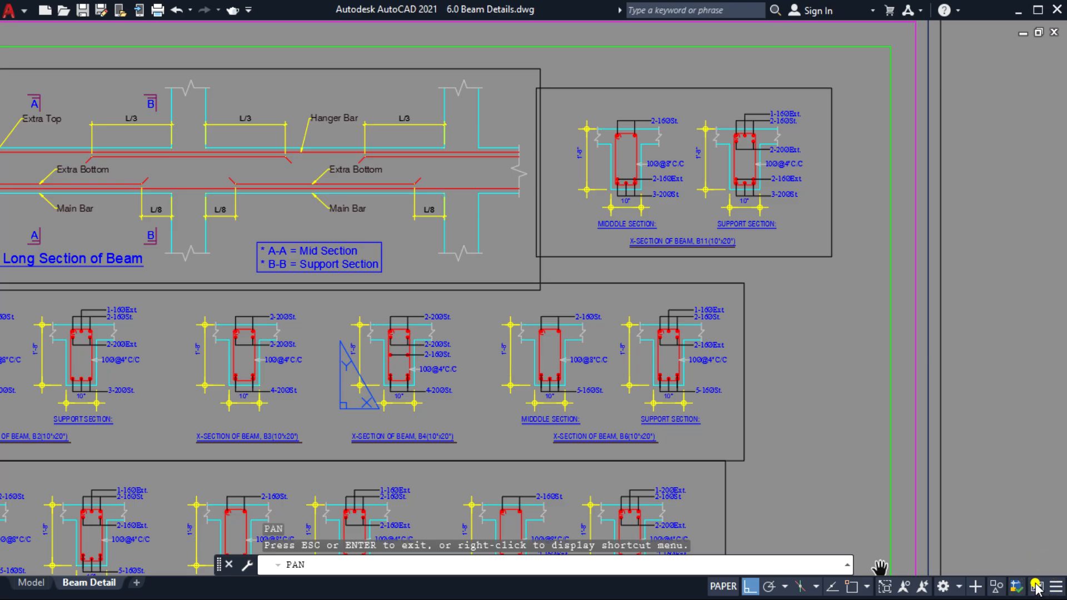
pyautogui.click(1034, 583)
pyautogui.click(1037, 586)
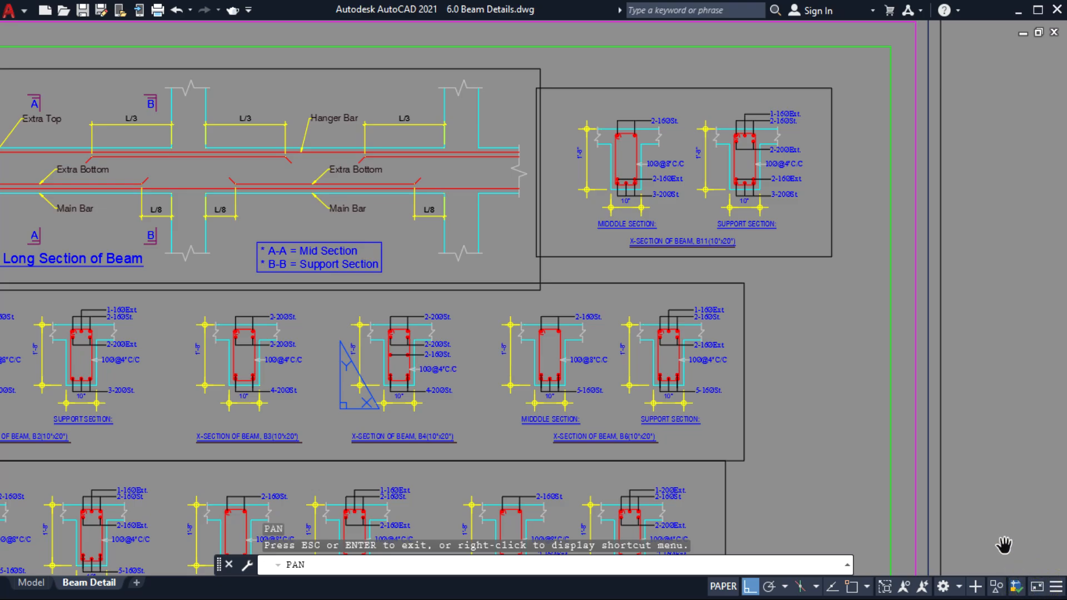
pyautogui.press('Escape')
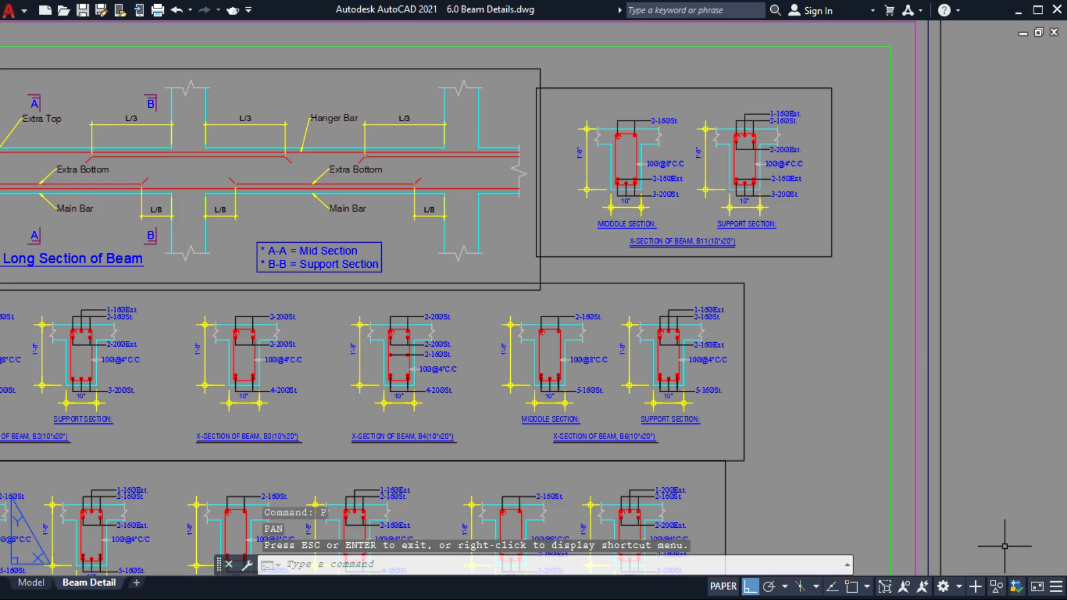
pyautogui.click(1037, 590)
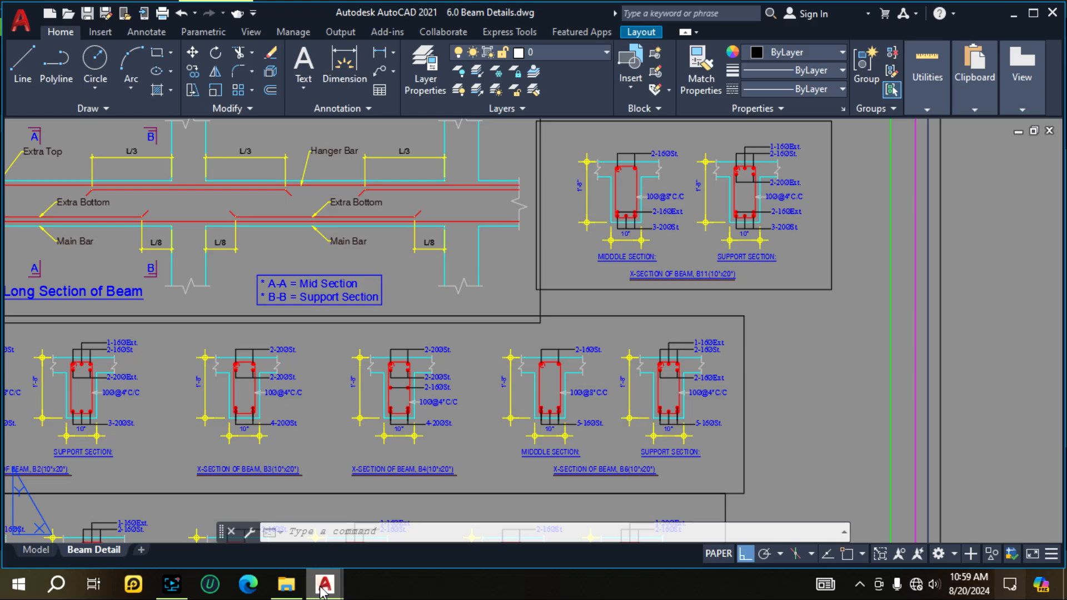
# Switch to File Explorer and open the image Orange And Blue Modern Professional Construction Banner Design.png from the Downloads folder.
pyautogui.moveTo(322, 590)
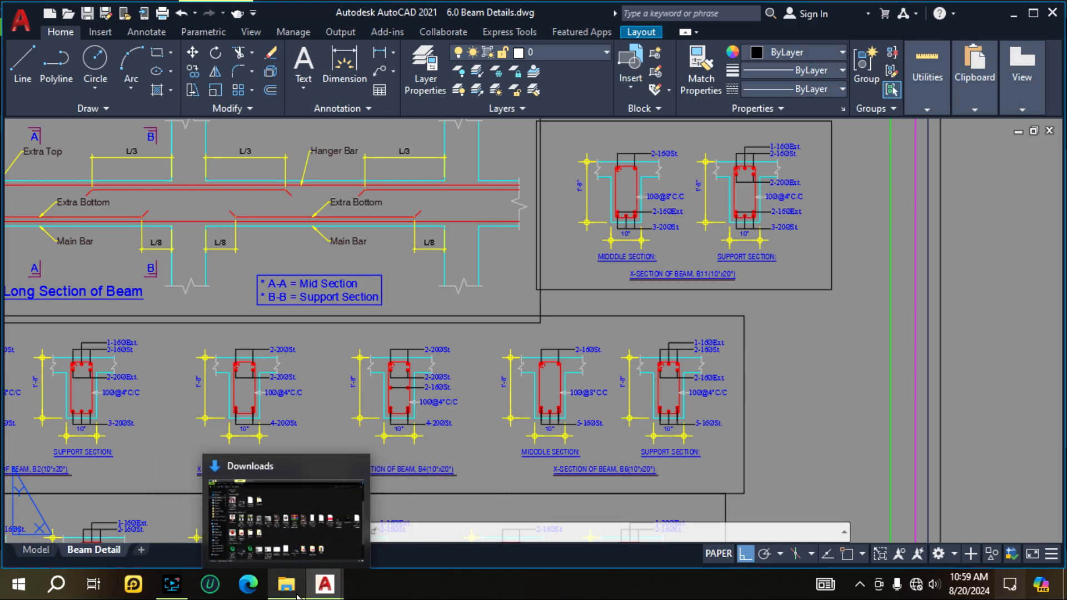
pyautogui.click(297, 596)
pyautogui.scroll(-3, 262, 193)
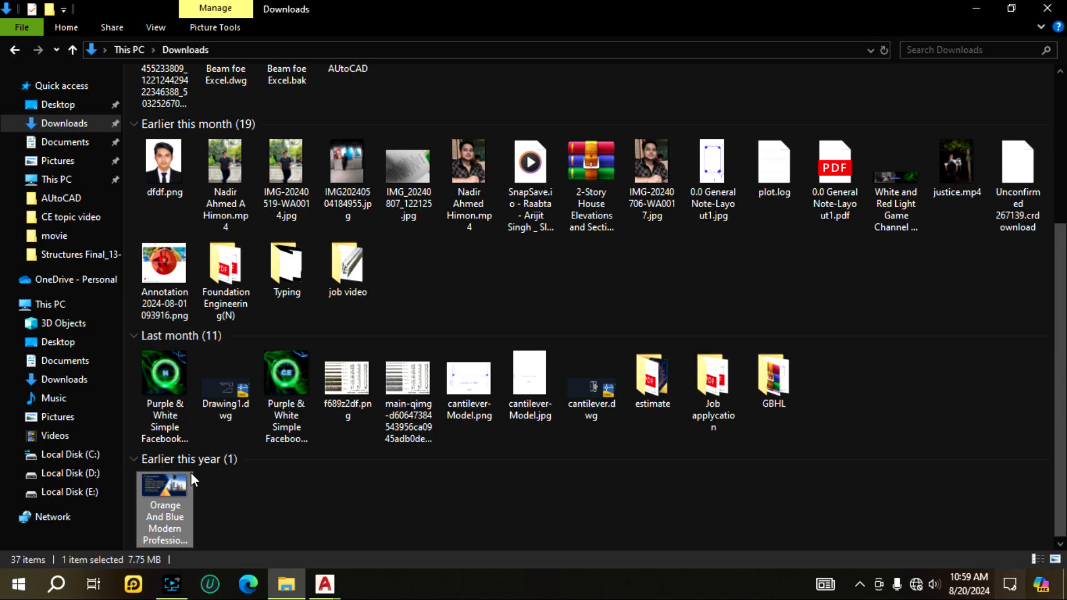
pyautogui.doubleClick(167, 494)
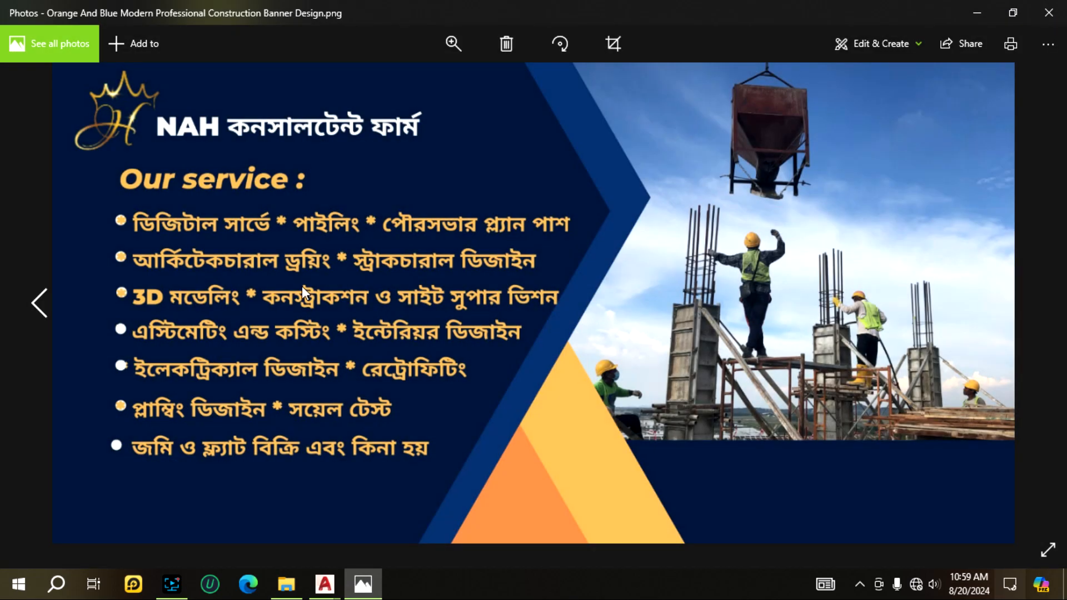